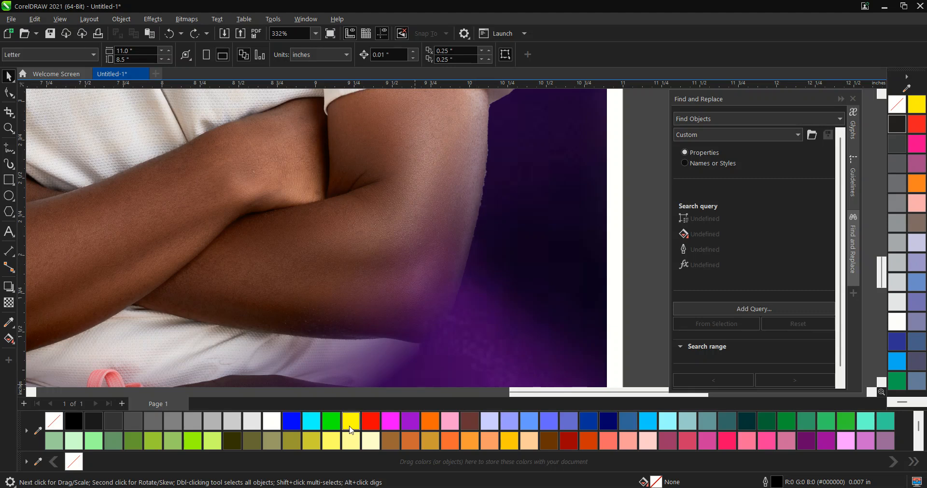
pyautogui.scroll(-3, 499, 215)
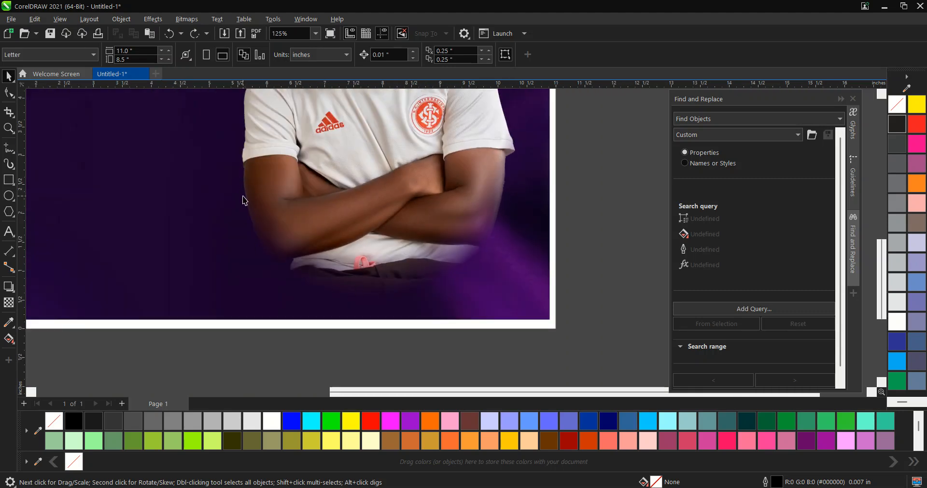
pyautogui.scroll(3, 273, 265)
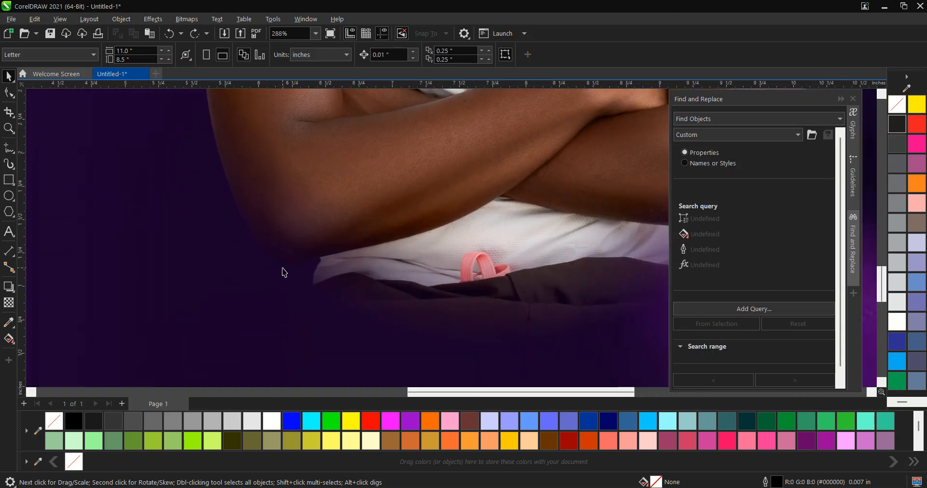
pyautogui.scroll(-7, 391, 265)
pyautogui.click(367, 265)
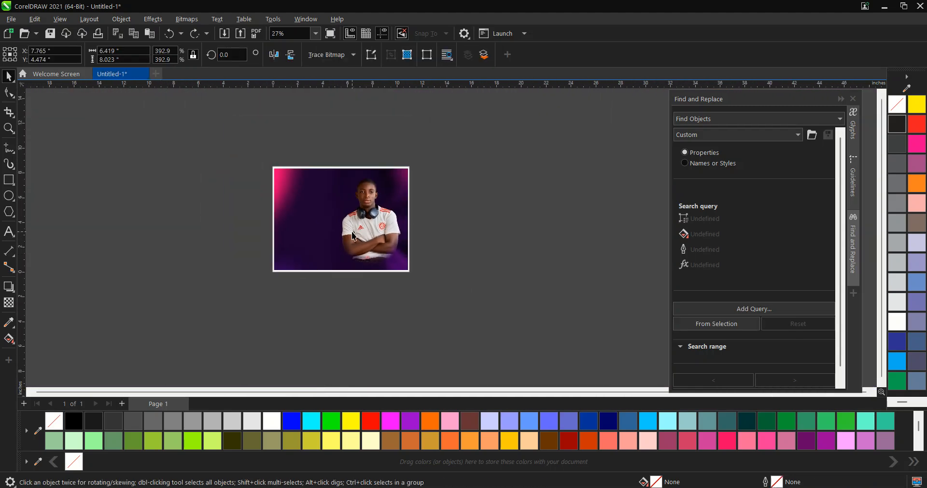
pyautogui.scroll(-2, 355, 234)
pyautogui.click(307, 201)
pyautogui.scroll(2, 309, 203)
pyautogui.scroll(1, 409, 247)
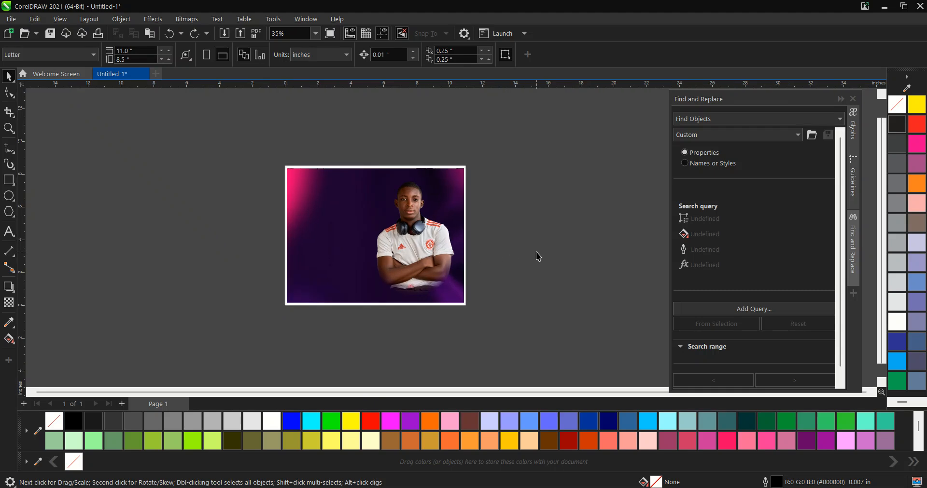
# - Move the portrait photo toward the left part of the page
pyautogui.click(409, 260)
pyautogui.scroll(-2, 409, 261)
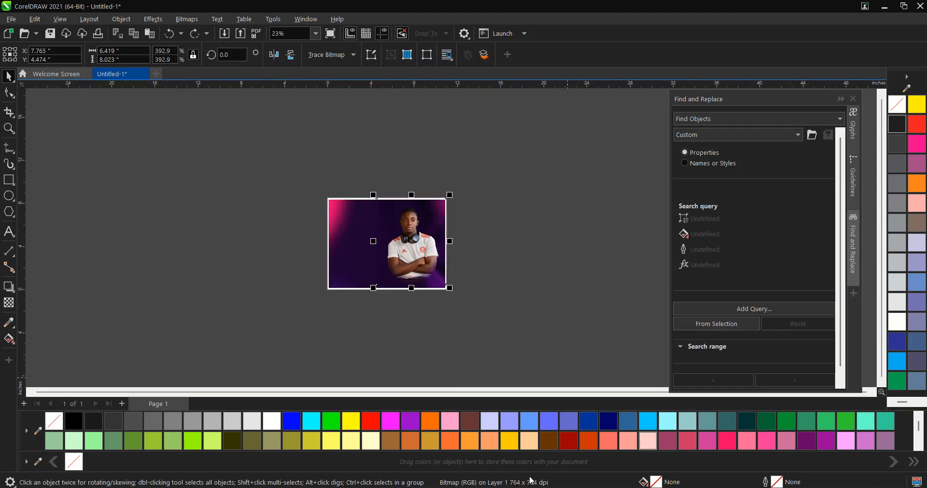
pyautogui.scroll(2, 425, 271)
pyautogui.click(435, 207)
pyautogui.moveTo(391, 213); pyautogui.dragTo(323, 213)
# - Enlarge the cutout of the person and place it just right of the page
pyautogui.click(519, 253)
pyautogui.click(376, 257)
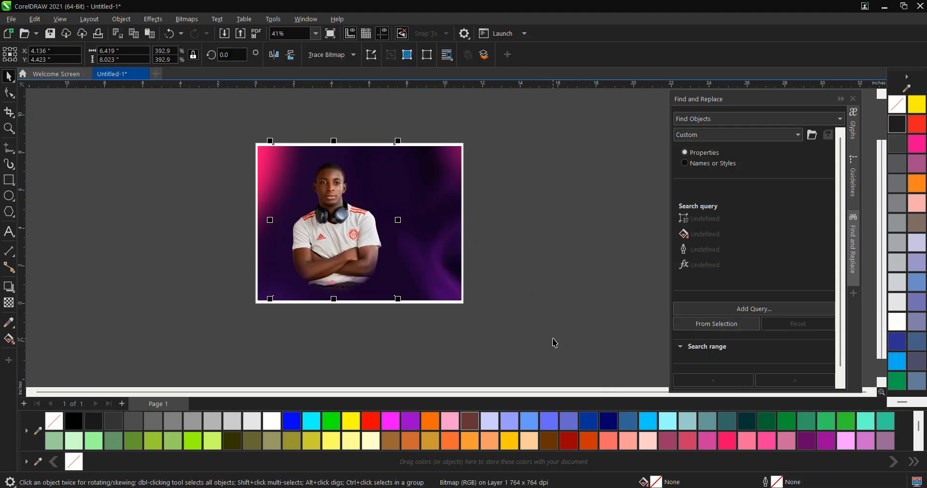
pyautogui.press('Escape')
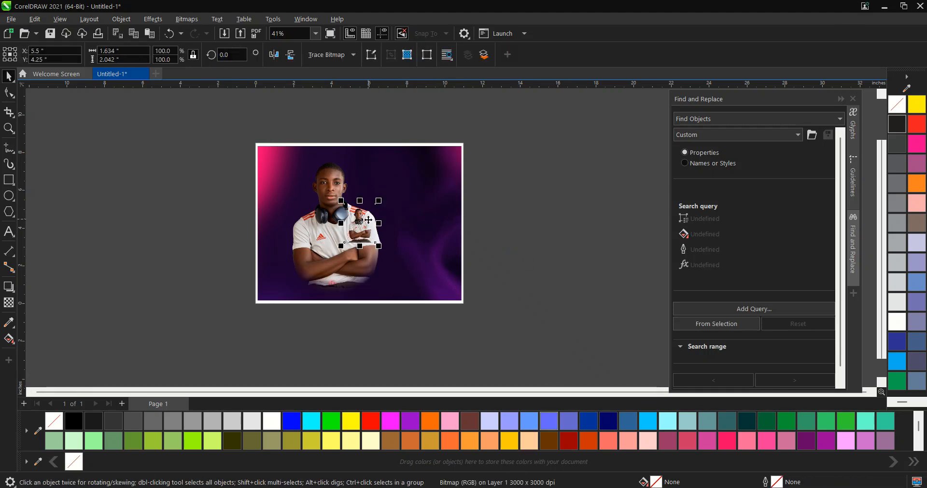
pyautogui.moveTo(379, 247); pyautogui.dragTo(409, 284)
pyautogui.moveTo(396, 245); pyautogui.dragTo(509, 235)
pyautogui.press('z')
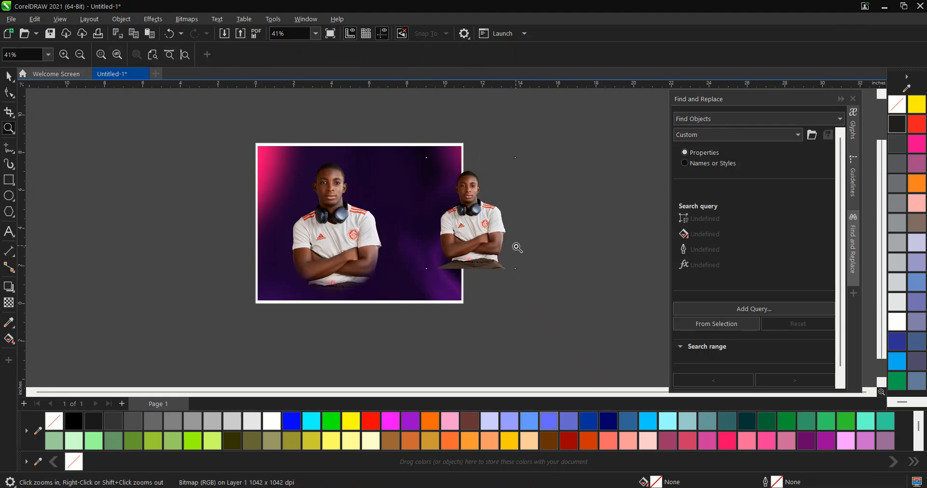
pyautogui.press('space')
pyautogui.moveTo(520, 272)
pyautogui.mouseDown()
pyautogui.moveTo(529, 288)
pyautogui.moveTo(526, 280)
pyautogui.mouseUp()
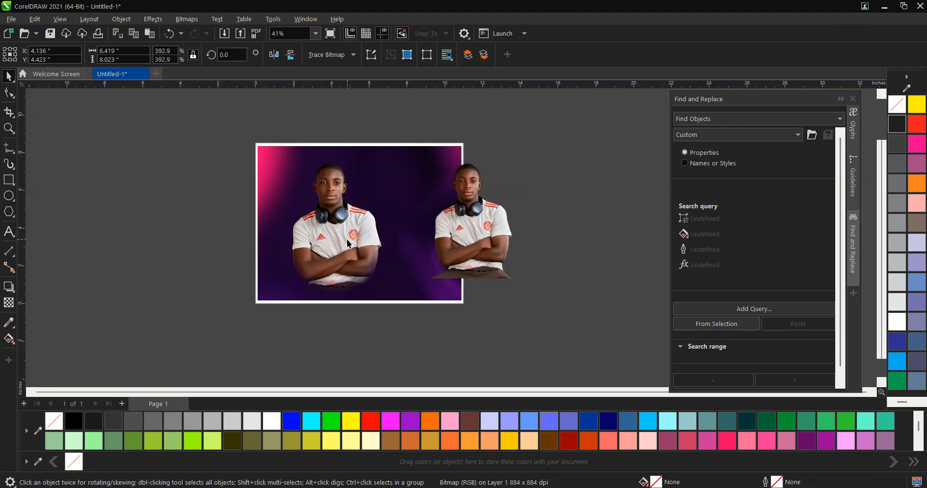
# - Position and resize the cutout on the right half of the page, about 5.7 × 7.1 in
pyautogui.moveTo(313, 231); pyautogui.dragTo(302, 227)
pyautogui.click(297, 222)
pyautogui.scroll(2, 440, 243)
pyautogui.moveTo(485, 226); pyautogui.dragTo(390, 236)
pyautogui.moveTo(495, 313); pyautogui.dragTo(500, 320)
pyautogui.click(511, 315)
pyautogui.moveTo(419, 263); pyautogui.dragTo(408, 263)
pyautogui.click(525, 289)
pyautogui.click(433, 255)
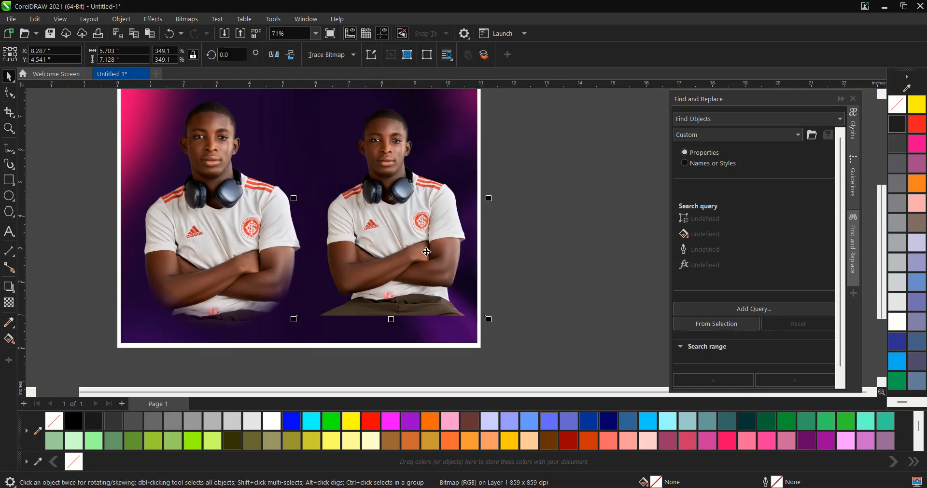
# - Shift the original portrait photo left and delete it
pyautogui.scroll(-2, 440, 239)
pyautogui.moveTo(318, 229); pyautogui.dragTo(251, 229)
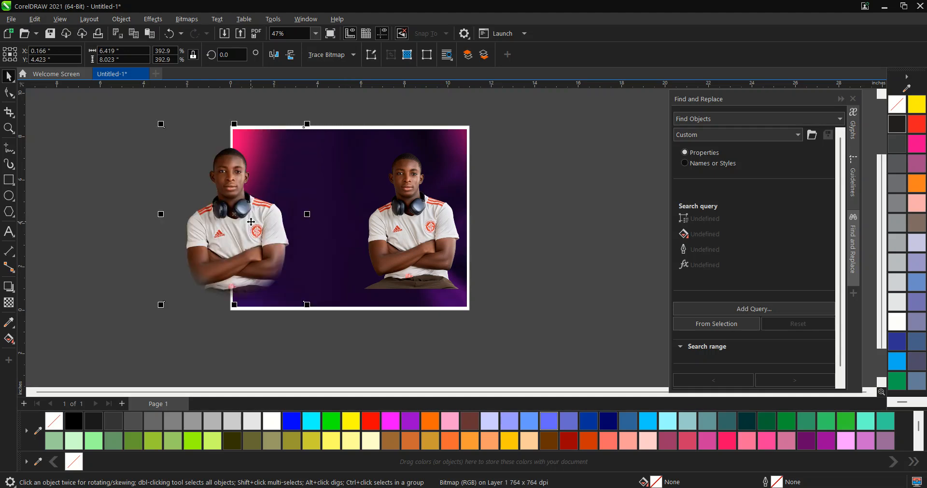
pyautogui.press('Delete')
# - Duplicate the cutout so one copy stands on each half of the page
pyautogui.click(403, 230)
pyautogui.moveTo(403, 230); pyautogui.dragTo(412, 246)
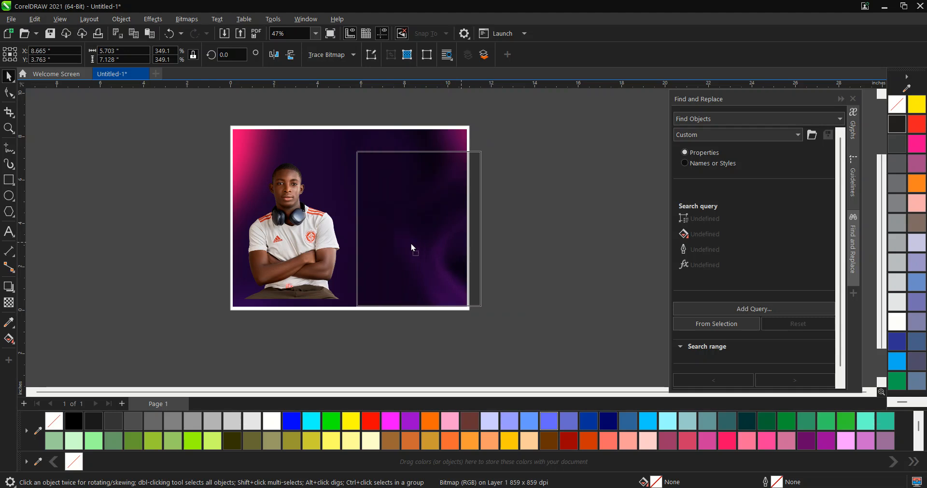
pyautogui.click(554, 248)
pyautogui.scroll(2, 355, 261)
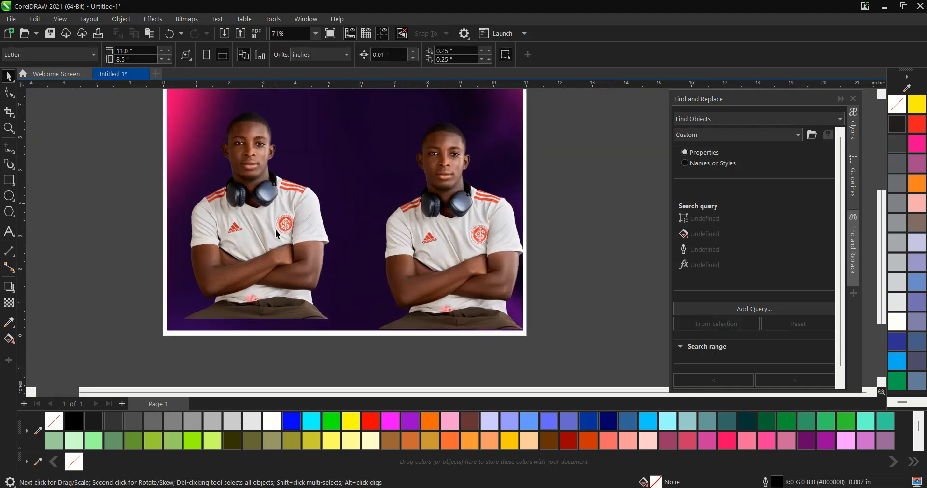
# - Apply a vertical fountain transparency to the left cutout so its lower body fades out
pyautogui.click(277, 226)
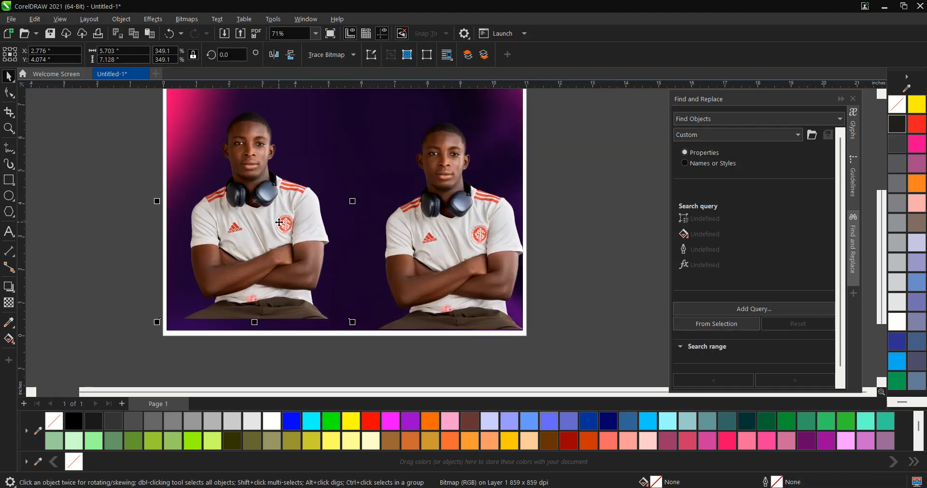
pyautogui.click(8, 303)
pyautogui.moveTo(265, 273); pyautogui.dragTo(265, 317)
pyautogui.scroll(3, 265, 316)
pyautogui.scroll(-4, 263, 315)
pyautogui.scroll(1, 257, 293)
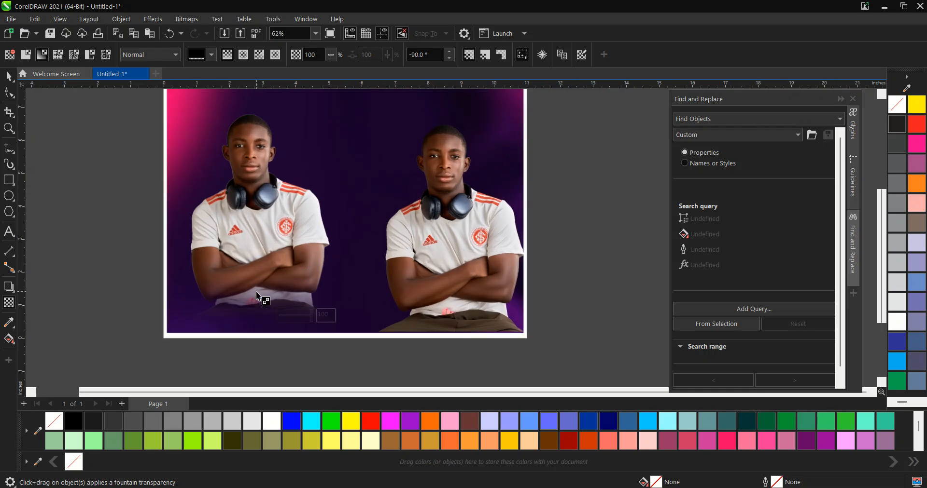
pyautogui.scroll(1, 256, 291)
pyautogui.moveTo(269, 269); pyautogui.dragTo(268, 288)
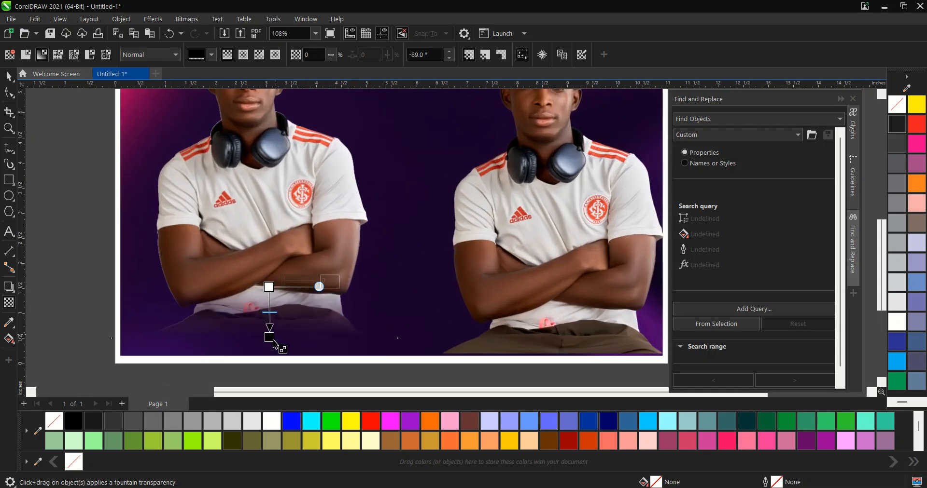
pyautogui.moveTo(269, 338); pyautogui.dragTo(272, 324)
pyautogui.moveTo(269, 288); pyautogui.dragTo(261, 255)
pyautogui.moveTo(271, 332); pyautogui.dragTo(264, 325)
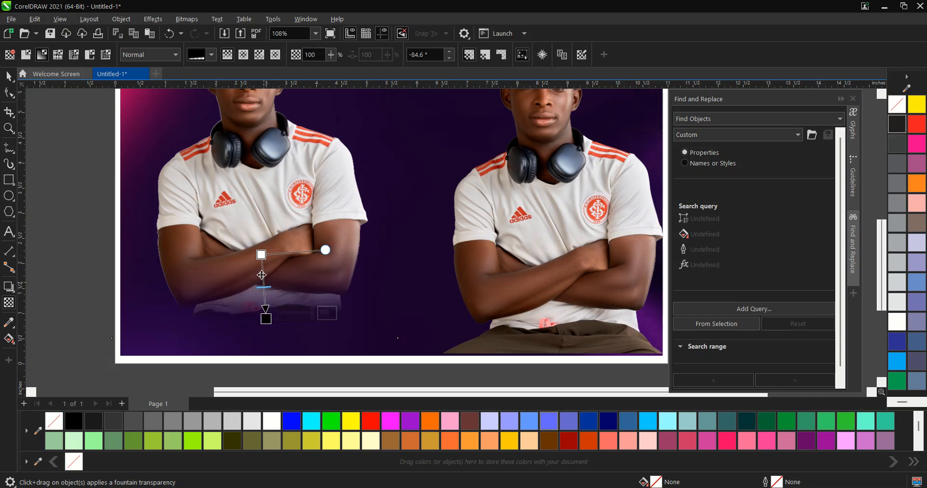
pyautogui.moveTo(262, 256); pyautogui.dragTo(253, 196)
pyautogui.press('space')
pyautogui.scroll(-2, 382, 289)
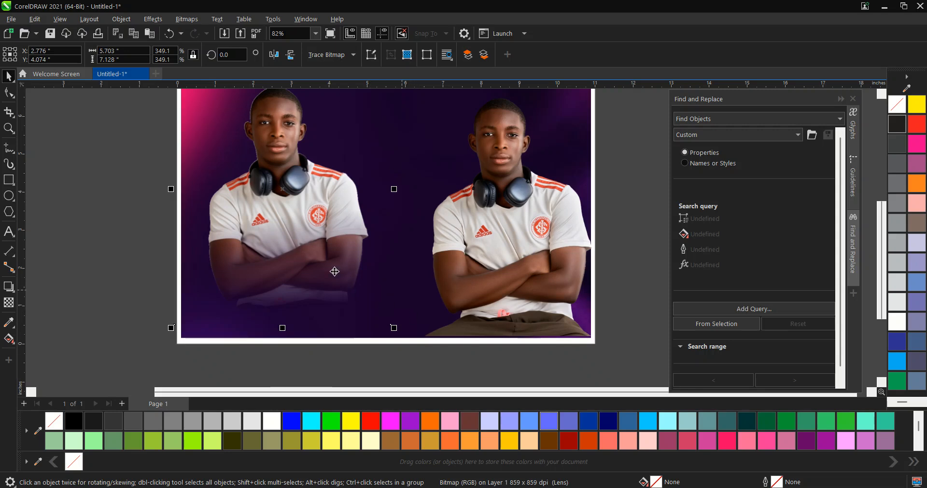
# - Convert the left cutout to a 300 dpi RGB bitmap with anti-aliasing and transparent background
pyautogui.click(189, 19)
pyautogui.click(210, 32)
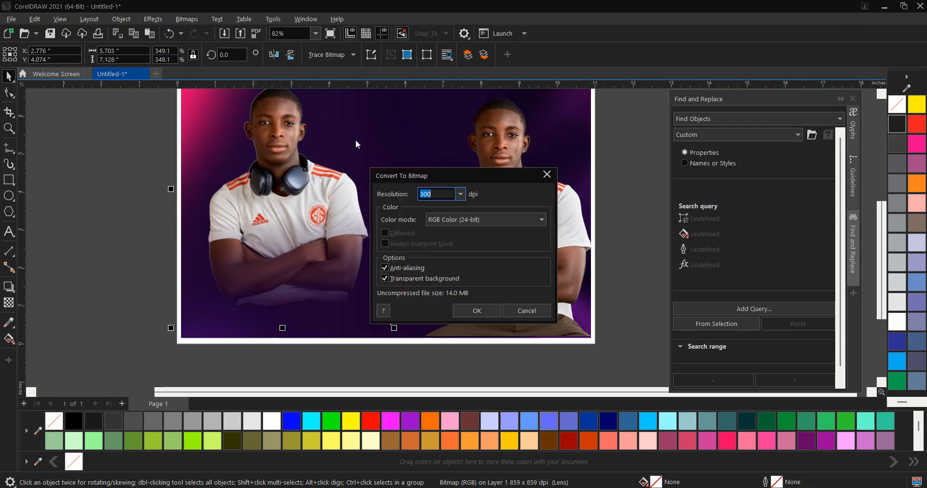
pyautogui.click(479, 314)
# - Apply another fountain transparency to the left figure, fading from the chest downward
pyautogui.press('space')
pyautogui.moveTo(289, 188); pyautogui.dragTo(368, 214)
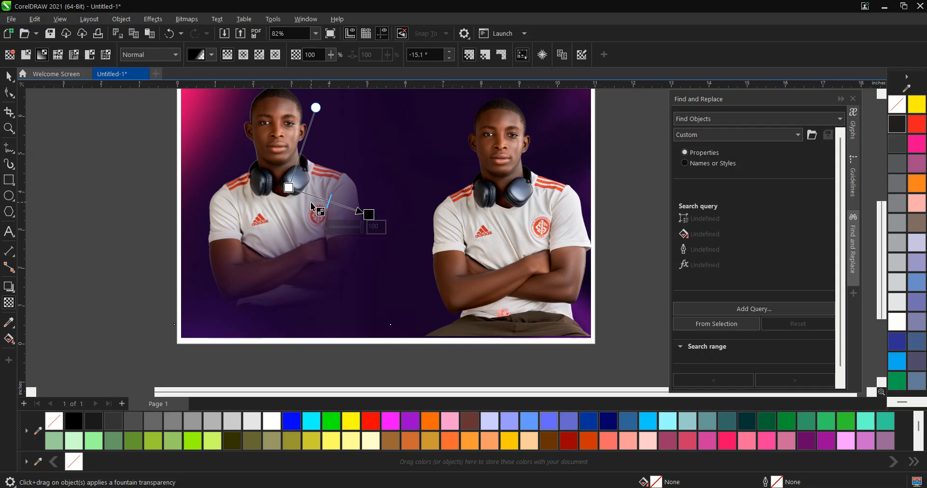
pyautogui.moveTo(288, 188); pyautogui.dragTo(279, 147)
pyautogui.moveTo(368, 214); pyautogui.dragTo(318, 310)
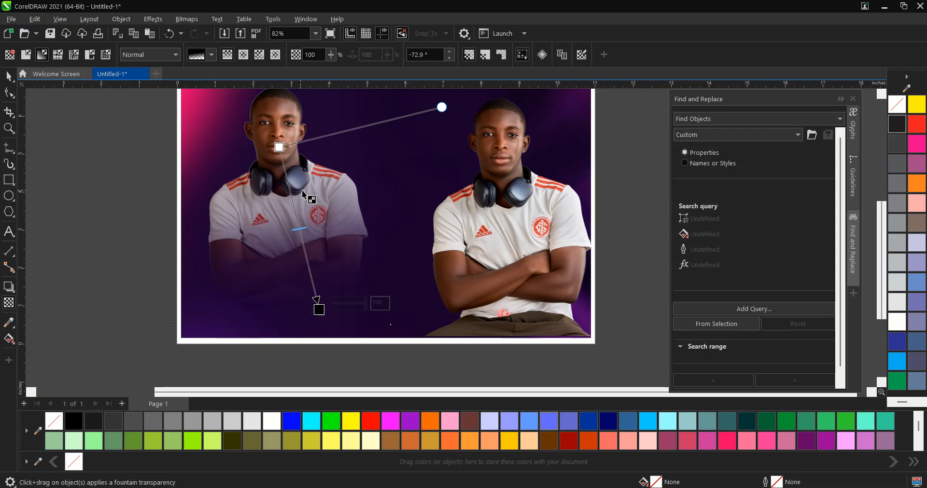
pyautogui.press('space')
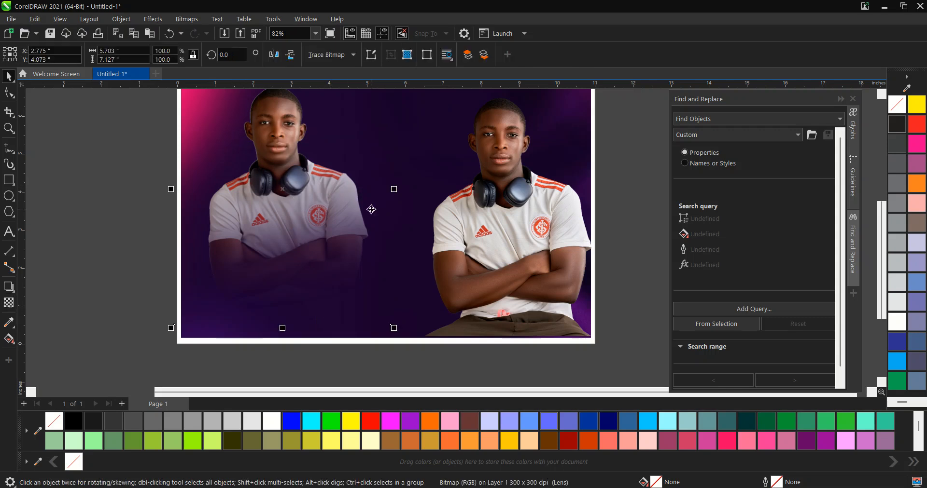
# - Move the right cutout slightly up and to the left
pyautogui.scroll(-3, 355, 211)
pyautogui.scroll(2, 541, 242)
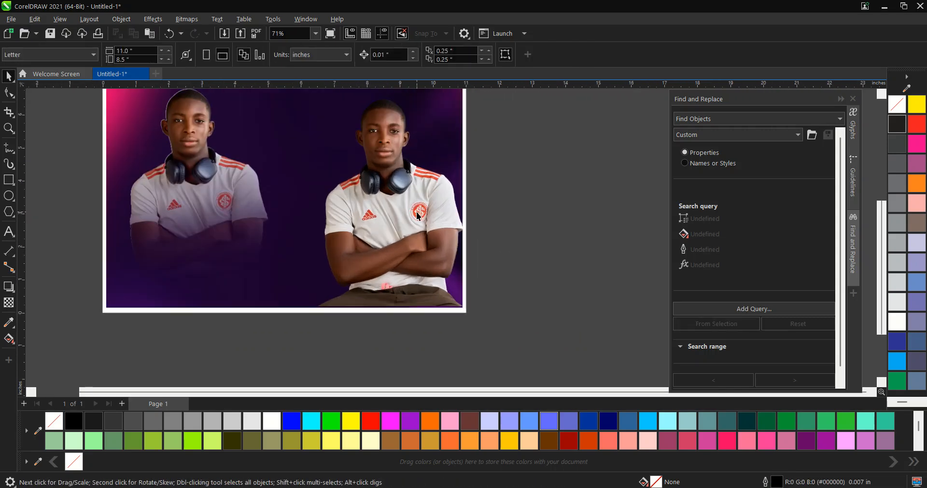
pyautogui.click(397, 207)
pyautogui.moveTo(397, 207); pyautogui.dragTo(375, 193)
pyautogui.press('Escape')
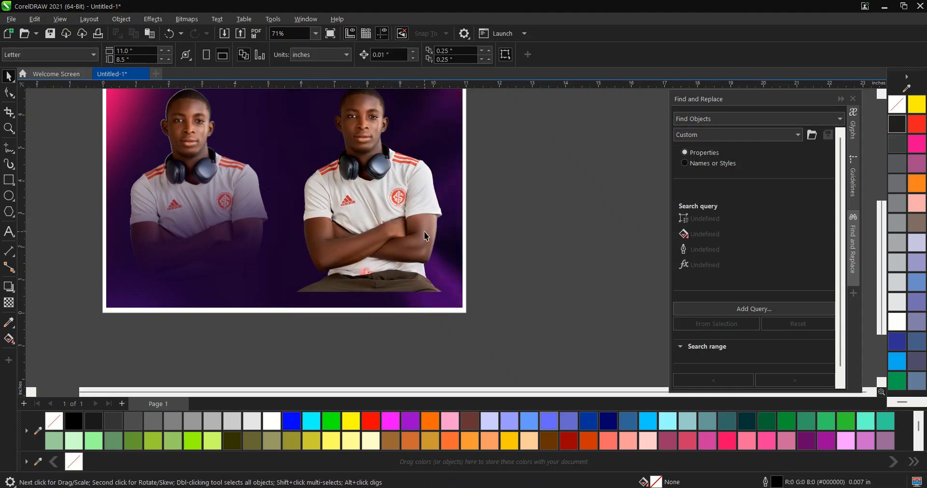
# - Open the Creative Vignette effect for the right cutout
pyautogui.click(416, 233)
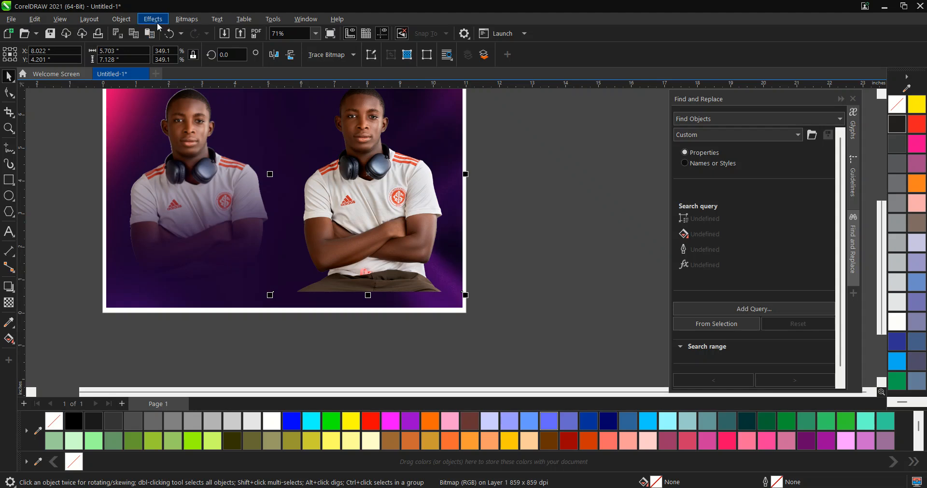
pyautogui.click(158, 24)
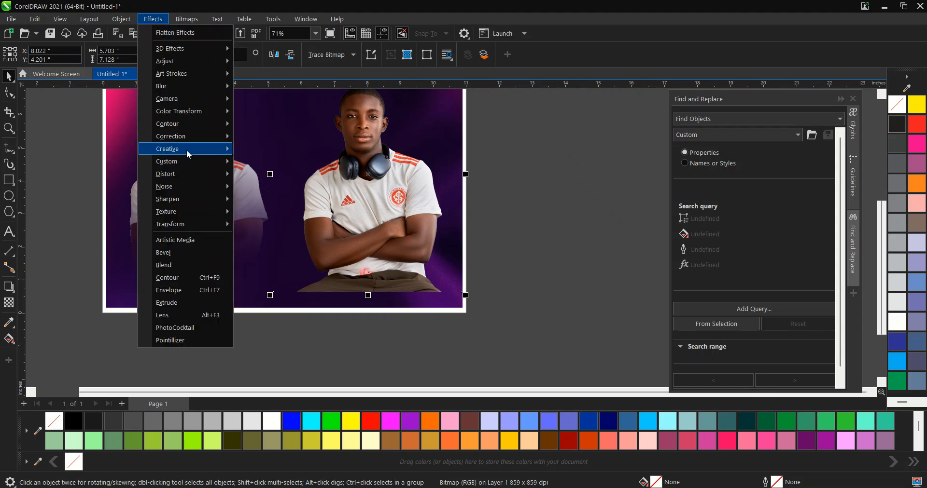
pyautogui.moveTo(186, 151)
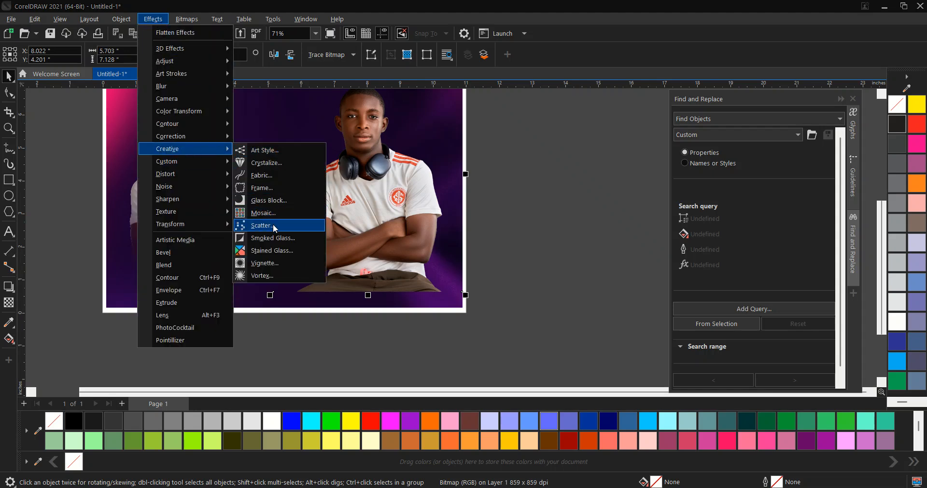
pyautogui.click(280, 263)
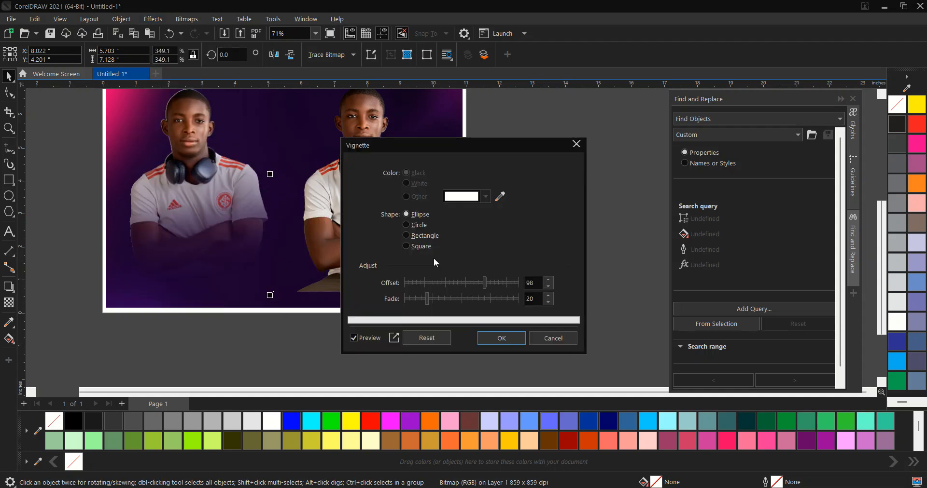
pyautogui.moveTo(403, 144); pyautogui.dragTo(560, 132)
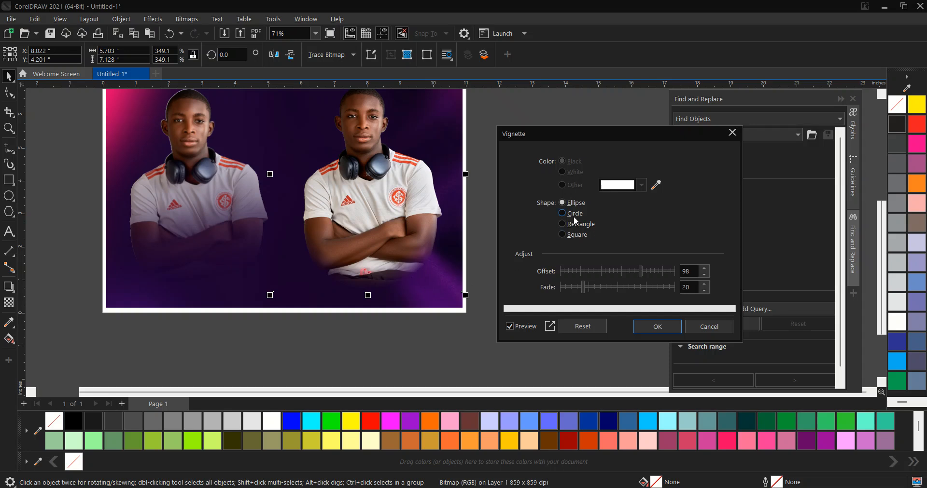
# - Adjust the right cutout's vignette, setting the offset to 105 and the fade to 75
pyautogui.scroll(-4, 526, 221)
pyautogui.scroll(1, 447, 207)
pyautogui.scroll(-2, 369, 194)
pyautogui.scroll(2, 409, 282)
pyautogui.scroll(-3, 420, 274)
pyautogui.scroll(6, 395, 255)
pyautogui.moveTo(380, 296); pyautogui.dragTo(146, 237)
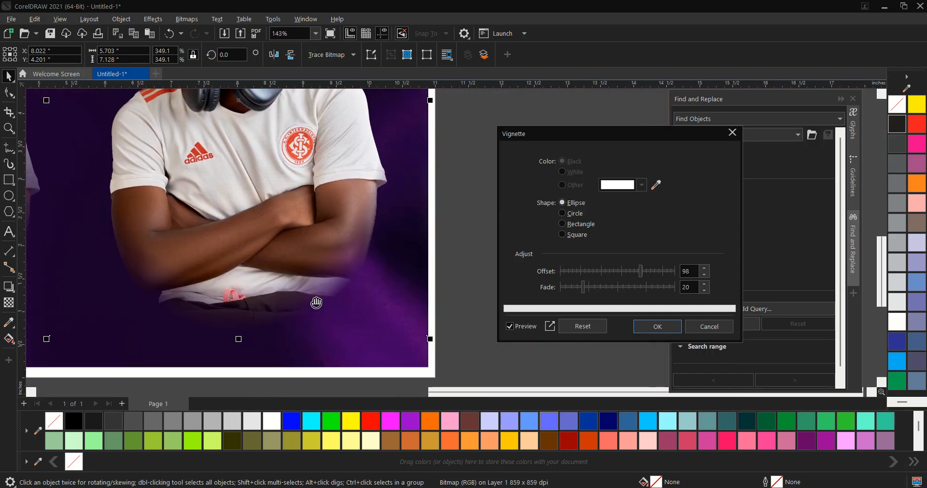
pyautogui.moveTo(639, 272); pyautogui.dragTo(616, 270)
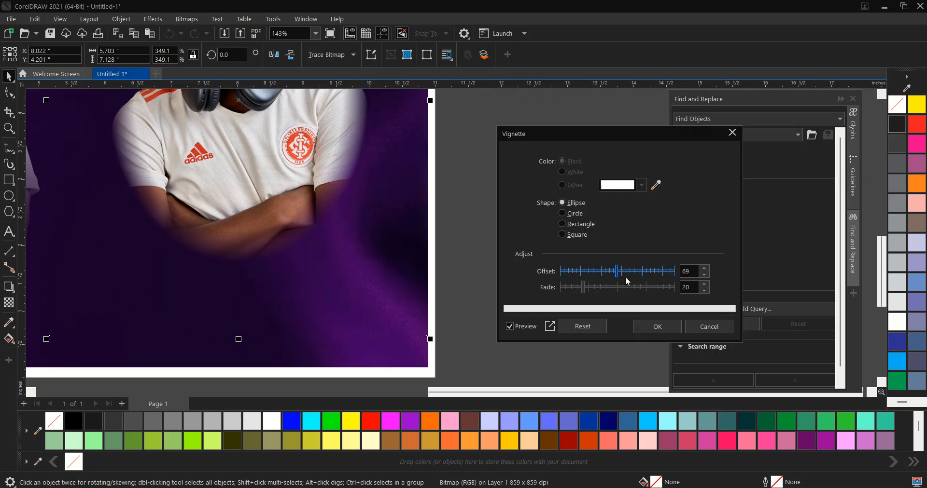
pyautogui.moveTo(619, 276); pyautogui.dragTo(641, 272)
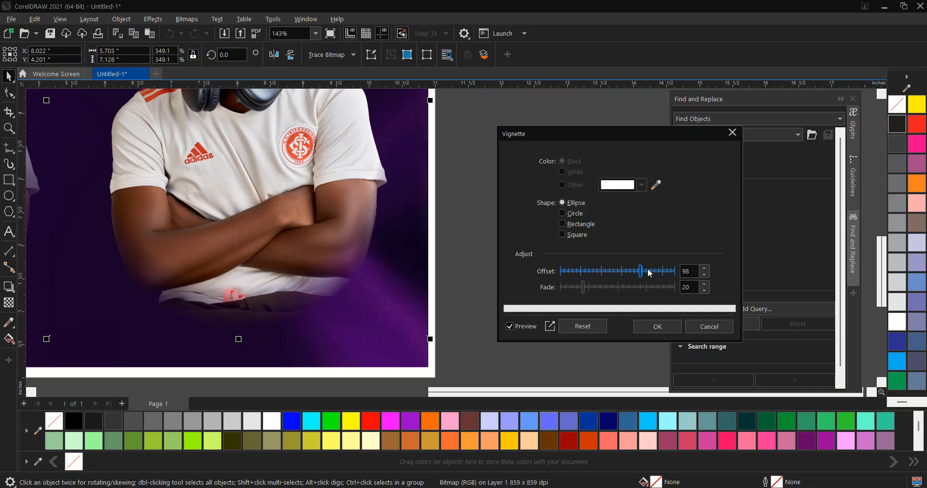
pyautogui.moveTo(340, 164); pyautogui.dragTo(379, 130)
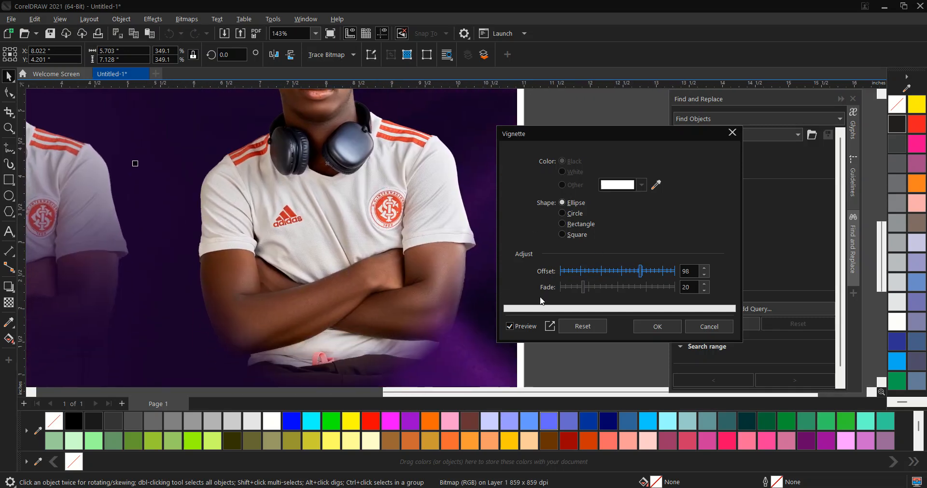
pyautogui.click(637, 271)
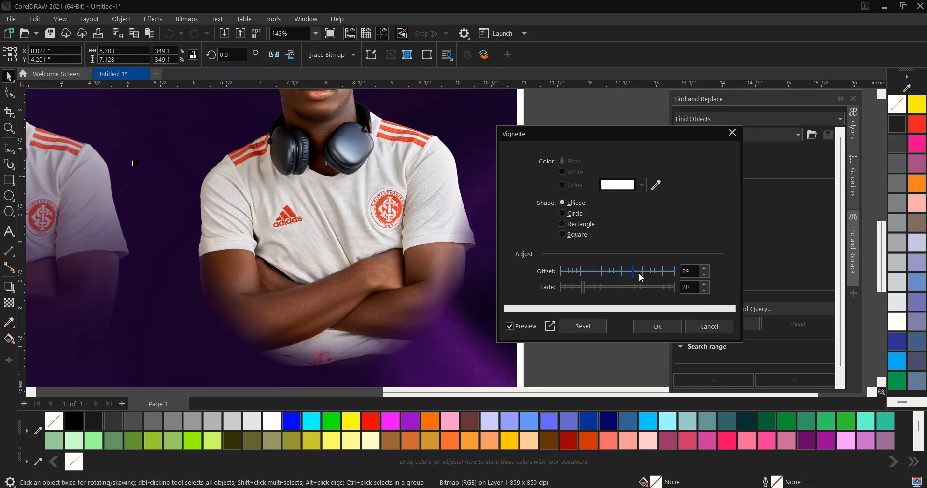
pyautogui.click(644, 271)
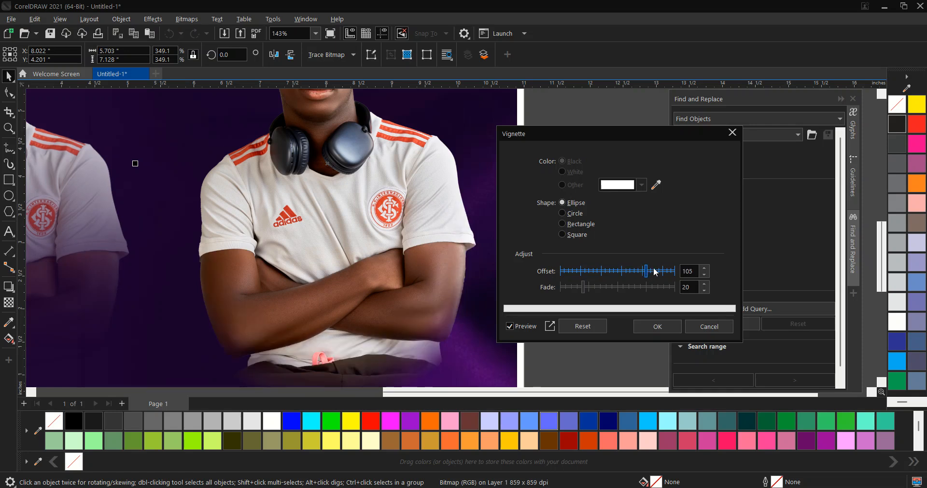
pyautogui.click(598, 291)
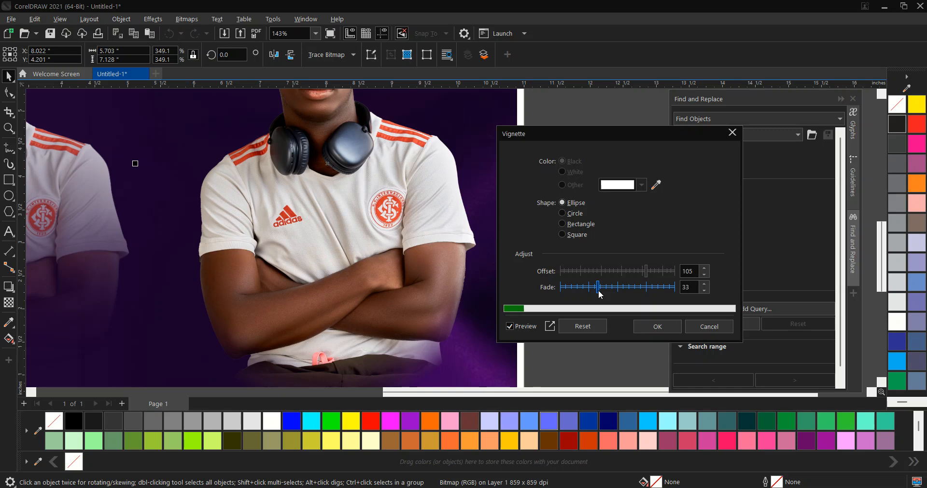
pyautogui.click(622, 290)
pyautogui.click(630, 289)
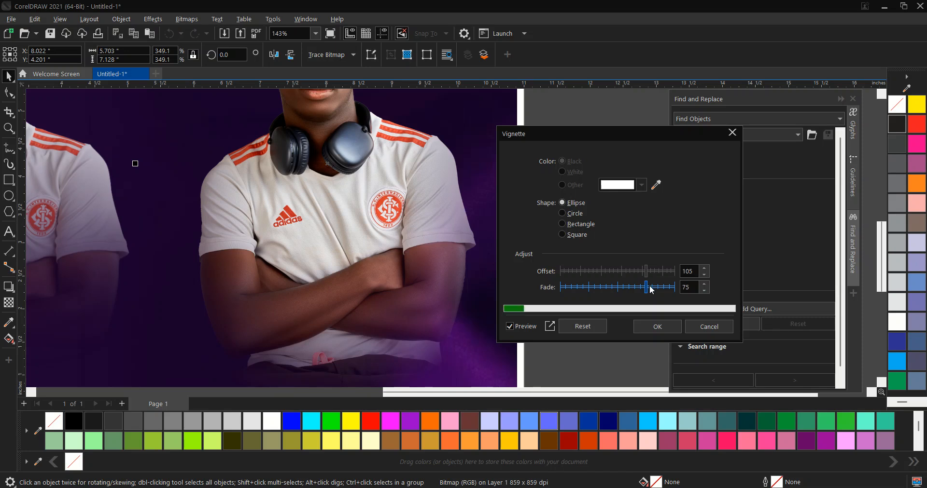
# - Set the vignette offset to 114, switch its shape to Circle, and apply the vignette
pyautogui.moveTo(389, 224); pyautogui.dragTo(383, 302)
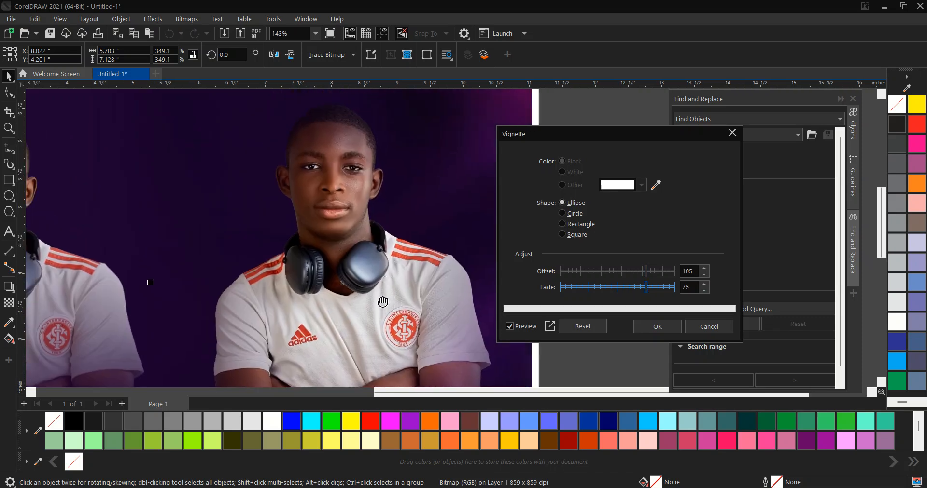
pyautogui.scroll(-2, 355, 234)
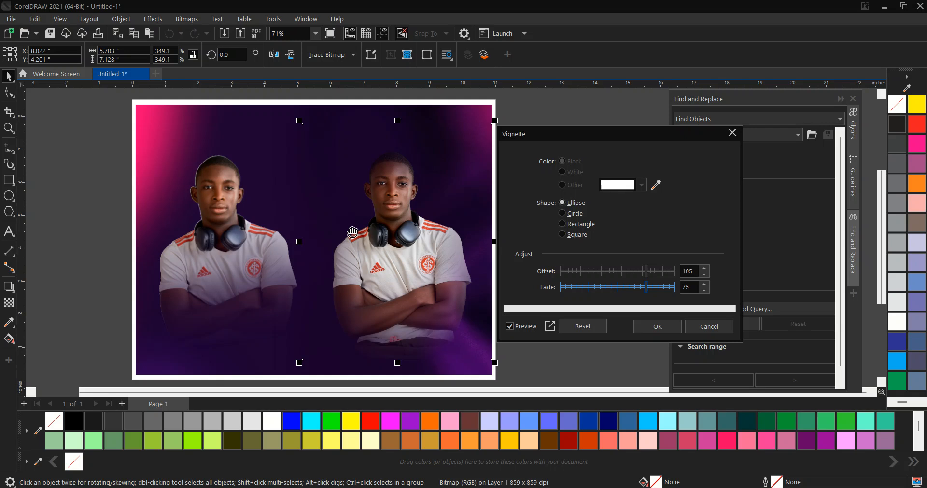
pyautogui.scroll(-1, 351, 235)
pyautogui.scroll(1, 485, 278)
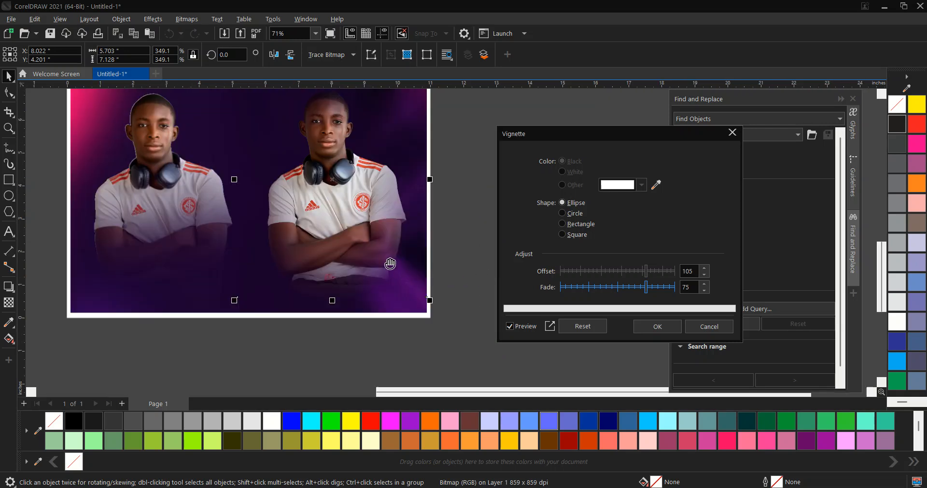
pyautogui.scroll(1, 390, 263)
pyautogui.scroll(-1, 280, 277)
pyautogui.scroll(-1, 454, 238)
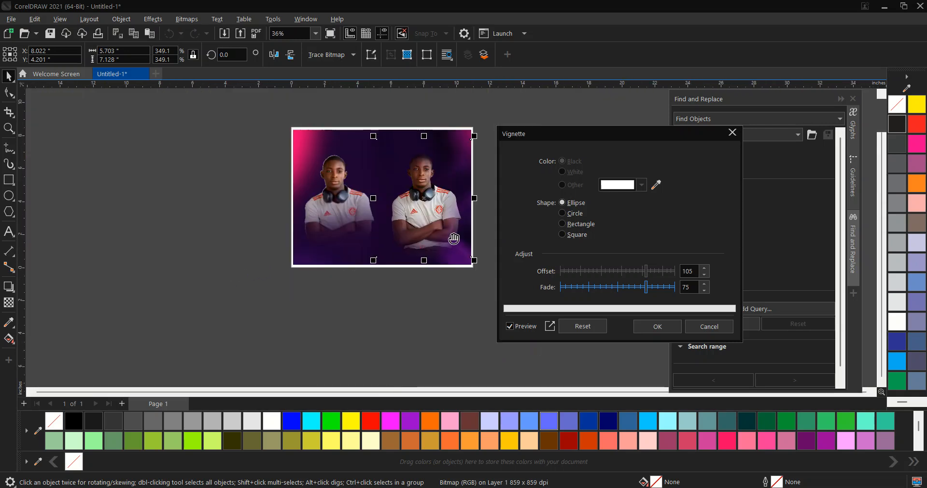
pyautogui.scroll(1, 474, 207)
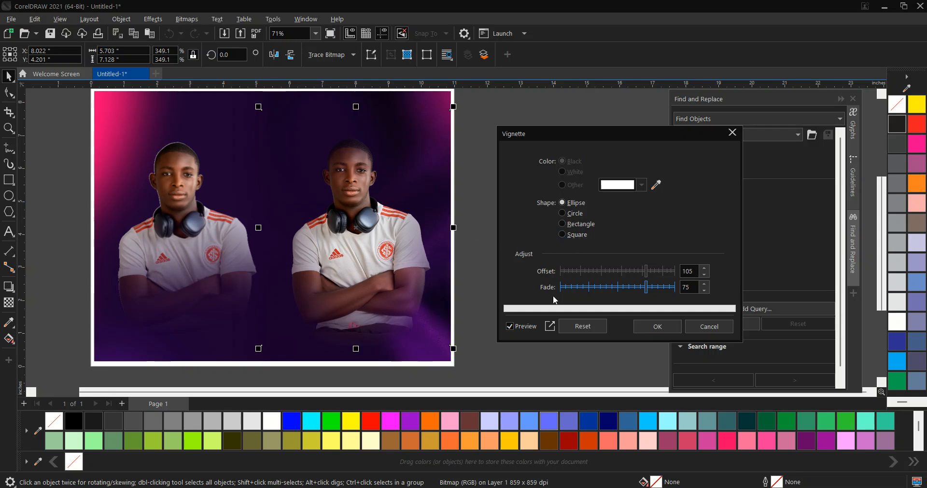
pyautogui.moveTo(369, 207); pyautogui.dragTo(388, 216)
pyautogui.click(641, 271)
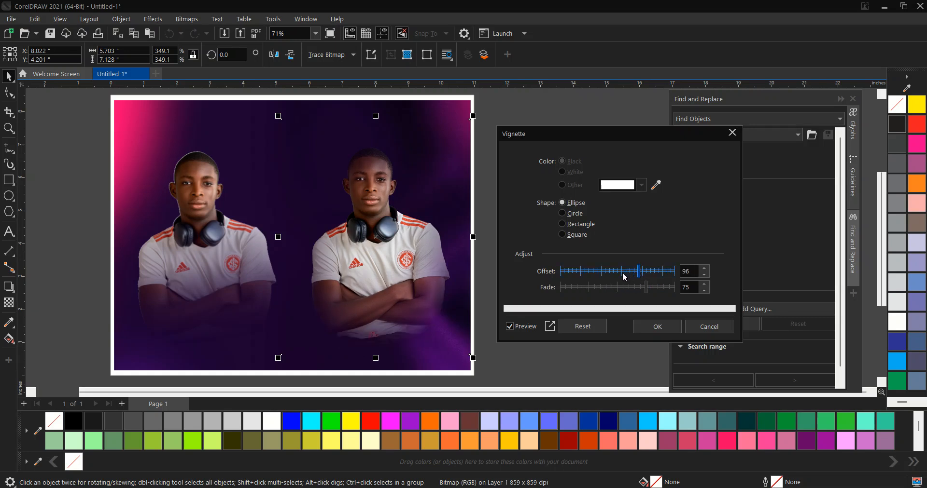
pyautogui.moveTo(630, 272); pyautogui.dragTo(646, 272)
pyautogui.click(568, 235)
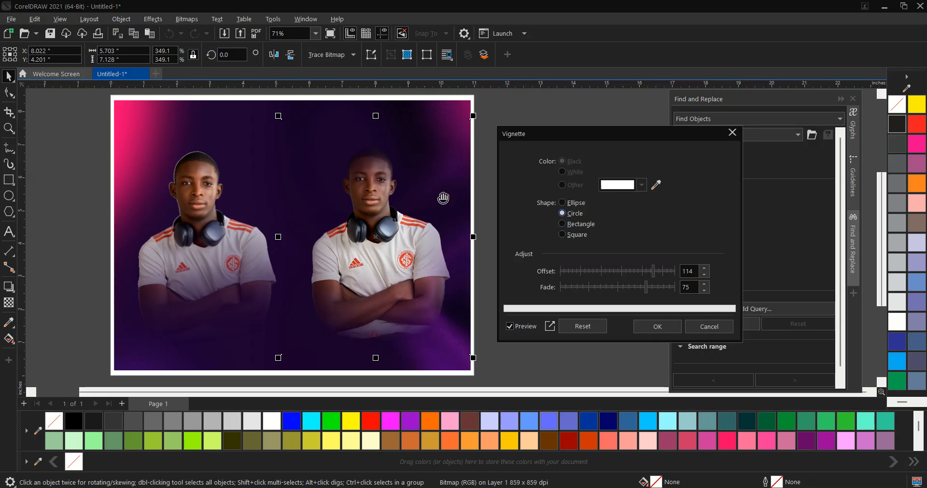
pyautogui.click(647, 334)
# - Reposition the handles of the left figure's fountain transparency so it fades from the chest down
pyautogui.scroll(-2, 544, 256)
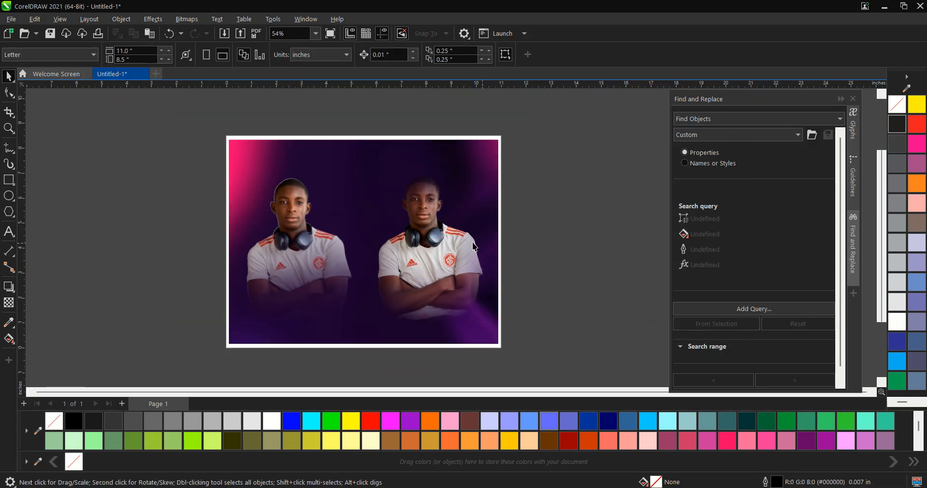
pyautogui.scroll(8, 544, 256)
pyautogui.scroll(-10, 398, 180)
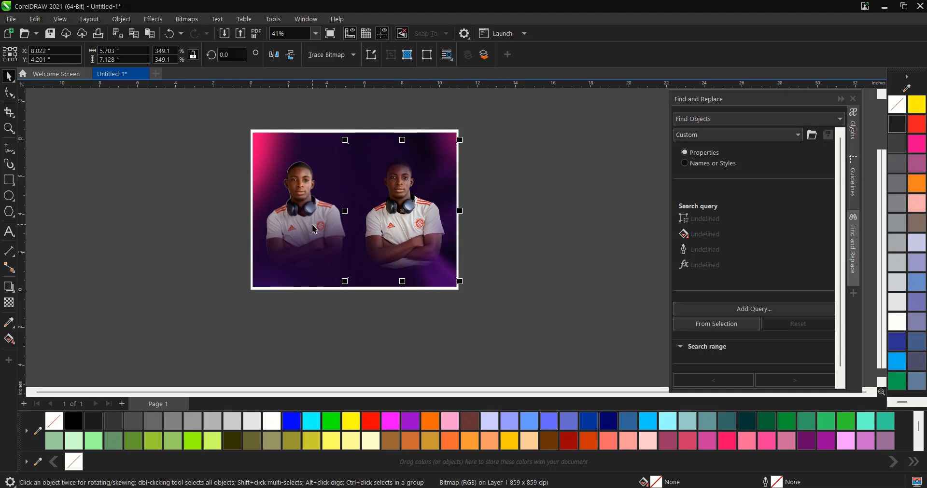
pyautogui.scroll(3, 311, 223)
pyautogui.scroll(3, 272, 181)
pyautogui.click(290, 173)
pyautogui.scroll(3, 296, 162)
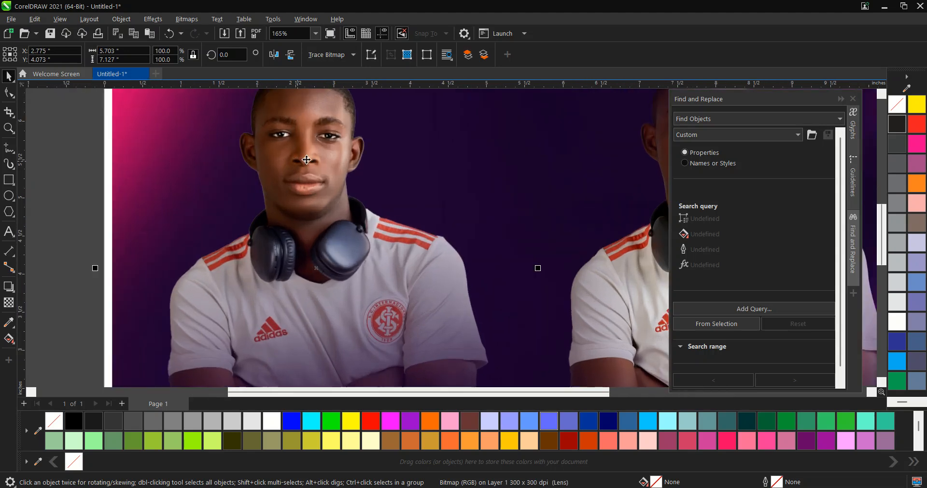
pyautogui.scroll(-2, 343, 228)
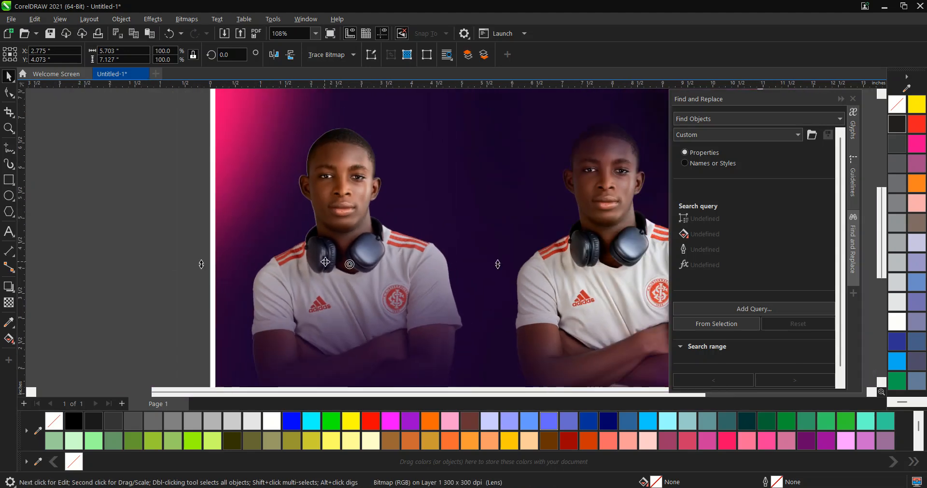
pyautogui.scroll(-2, 223, 221)
pyautogui.click(305, 222)
pyautogui.click(9, 303)
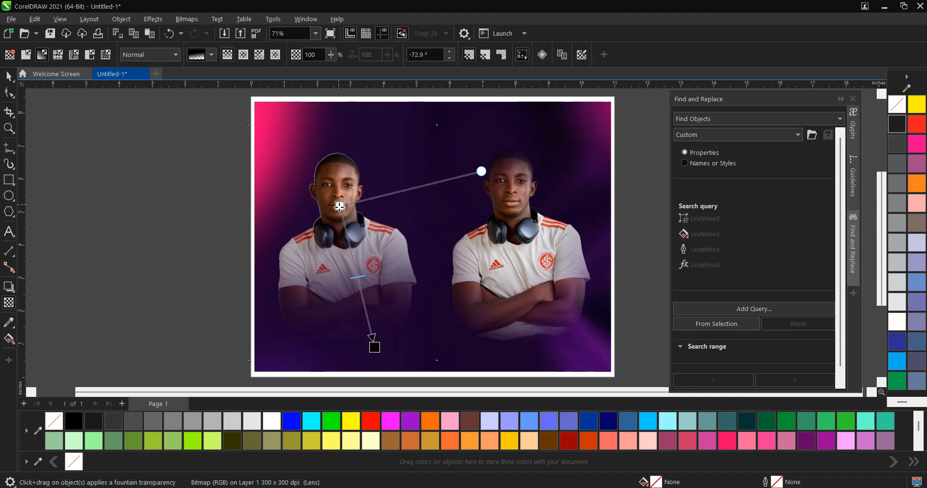
pyautogui.moveTo(340, 206); pyautogui.dragTo(352, 265)
pyautogui.moveTo(375, 348); pyautogui.dragTo(368, 332)
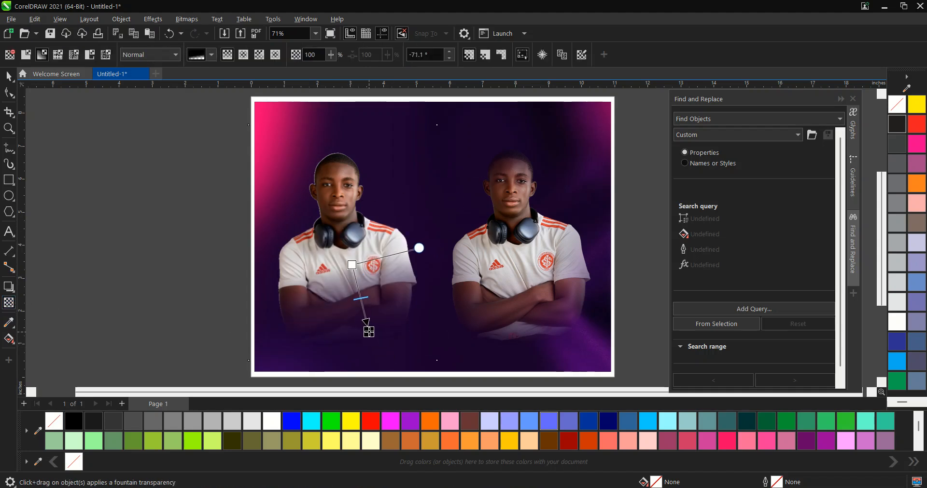
pyautogui.press('space')
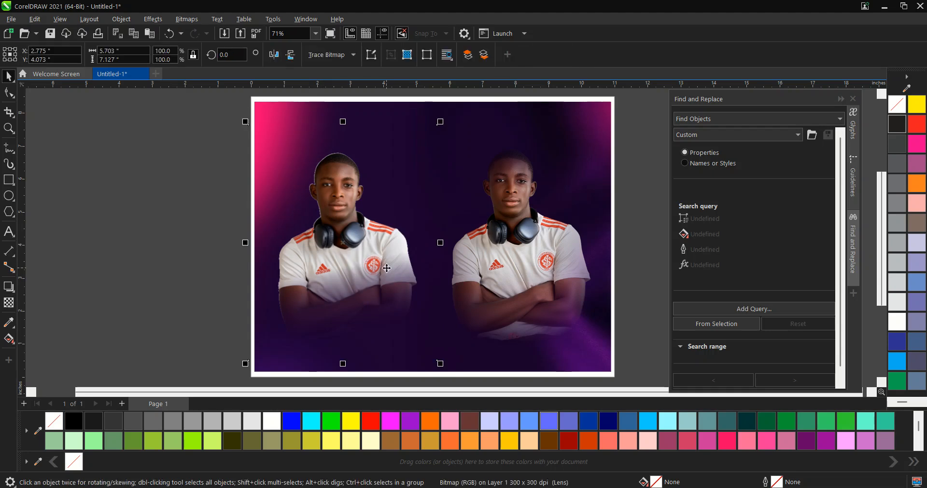
pyautogui.click(626, 279)
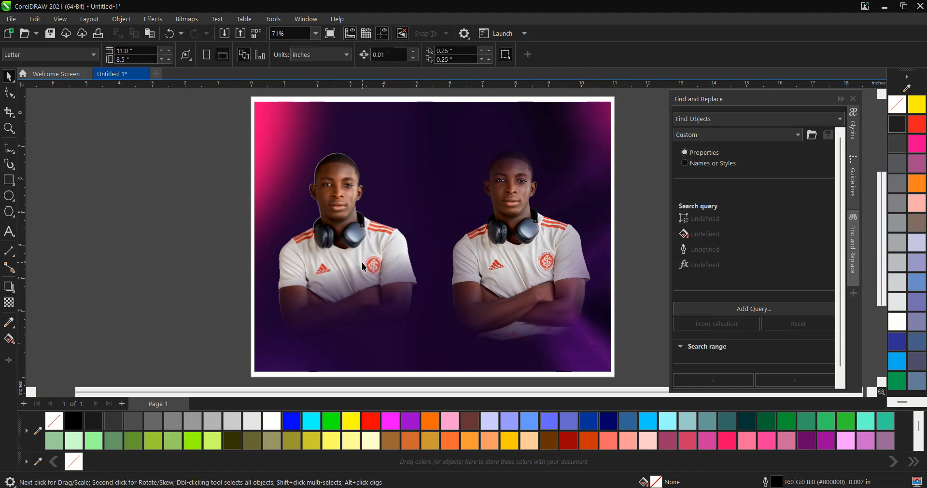
# - Change the left figure's transparency to an elliptical fountain and reposition its handles around the head and torso
pyautogui.click(350, 228)
pyautogui.click(9, 303)
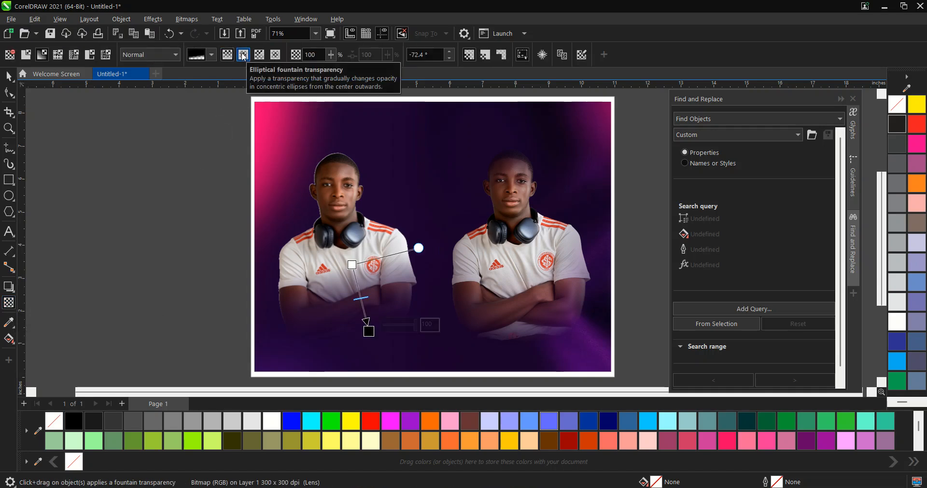
pyautogui.click(244, 55)
pyautogui.moveTo(369, 333); pyautogui.dragTo(384, 356)
pyautogui.moveTo(361, 298); pyautogui.dragTo(351, 242)
pyautogui.moveTo(350, 243)
pyautogui.moveTo(396, 236); pyautogui.dragTo(359, 236)
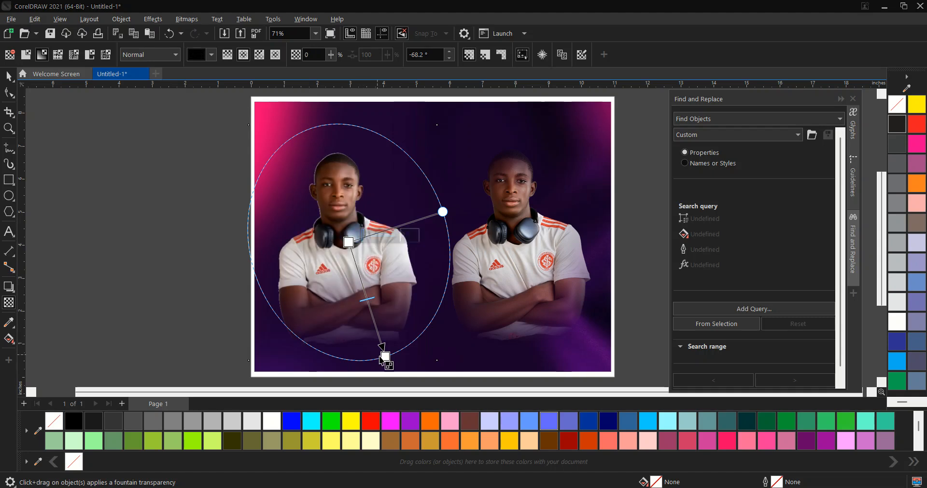
pyautogui.moveTo(385, 357)
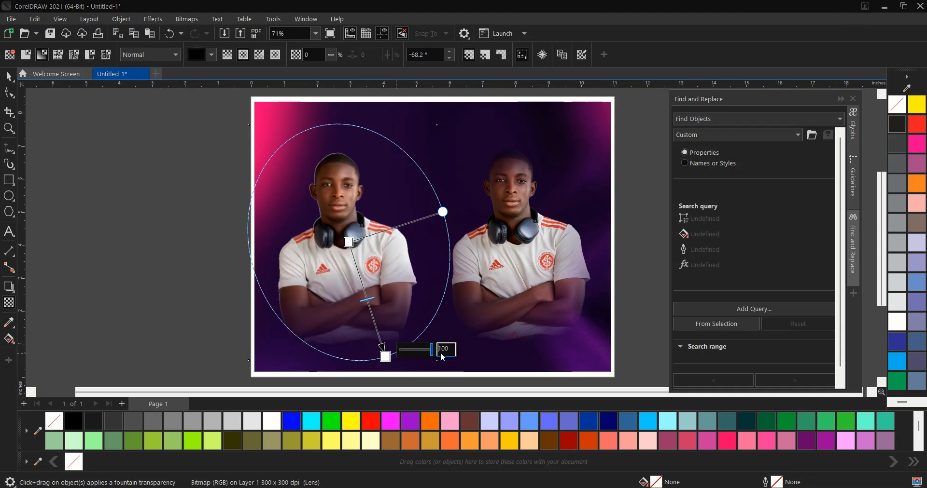
pyautogui.moveTo(348, 242); pyautogui.dragTo(348, 201)
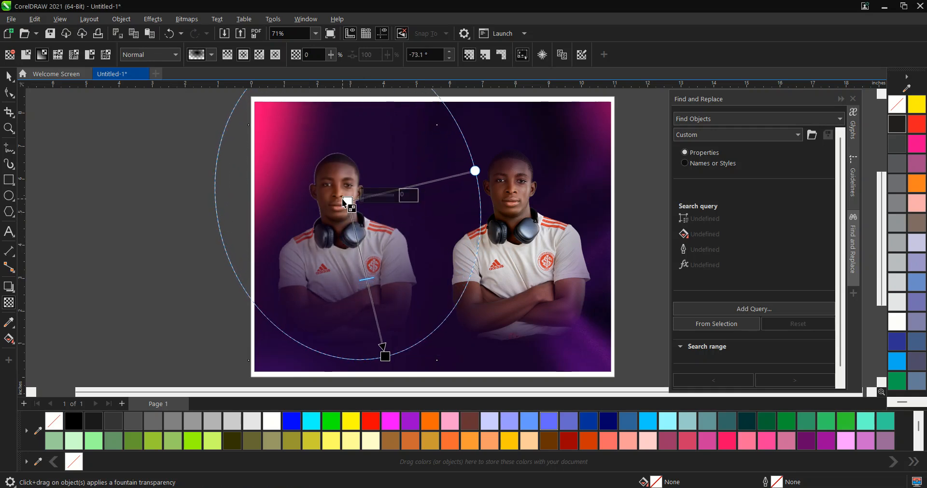
pyautogui.press('space')
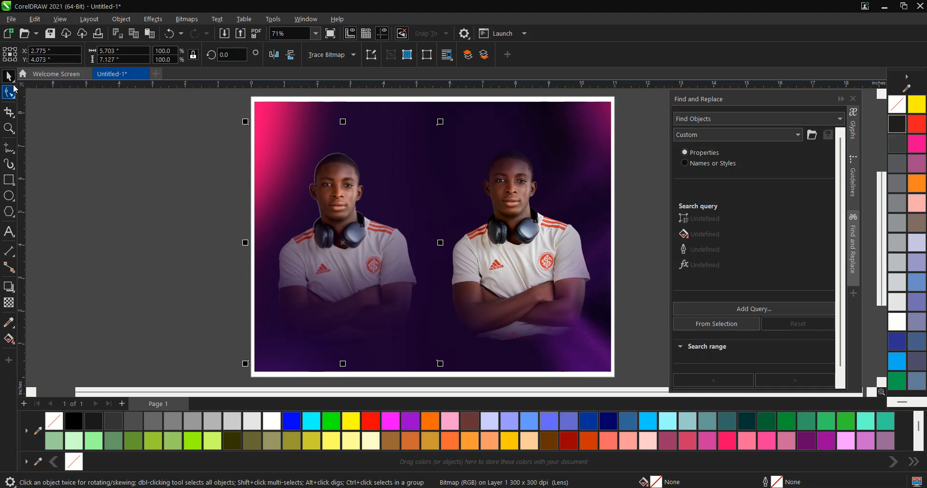
# - Preview the composition in full-screen mode
pyautogui.scroll(1, 266, 240)
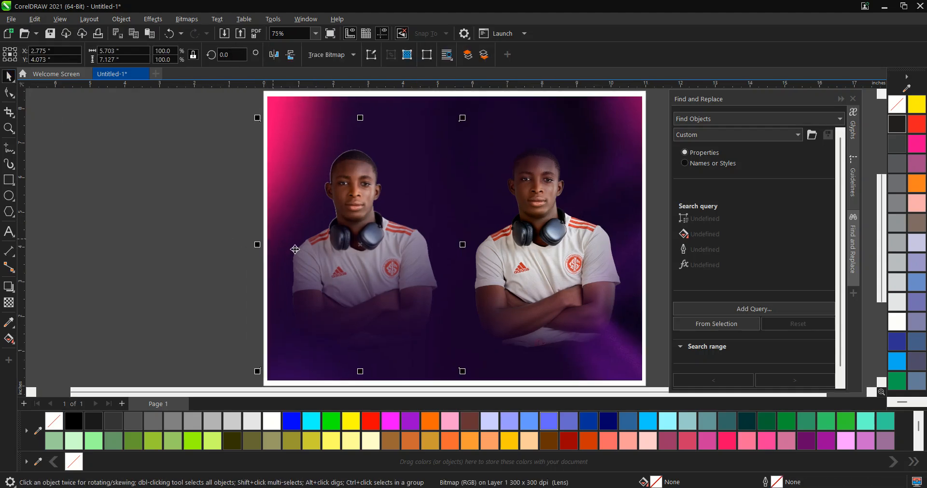
pyautogui.press('F9')
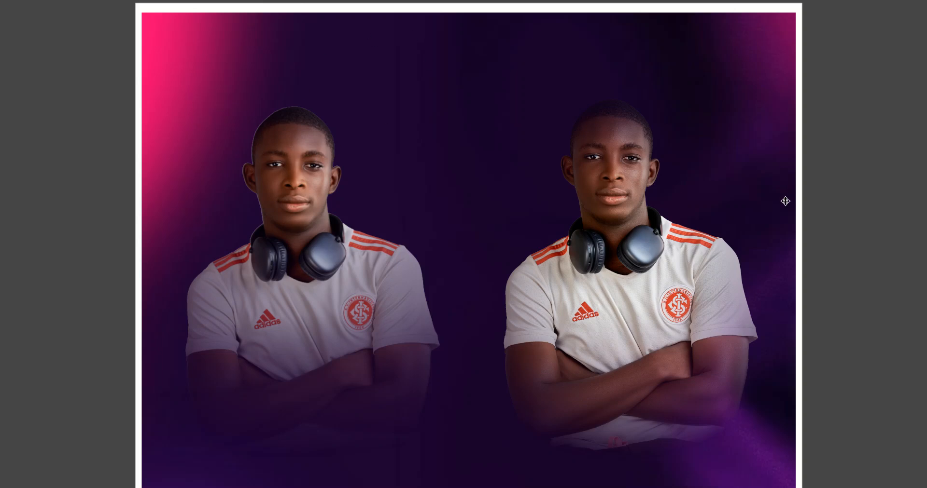
pyautogui.press('F9')
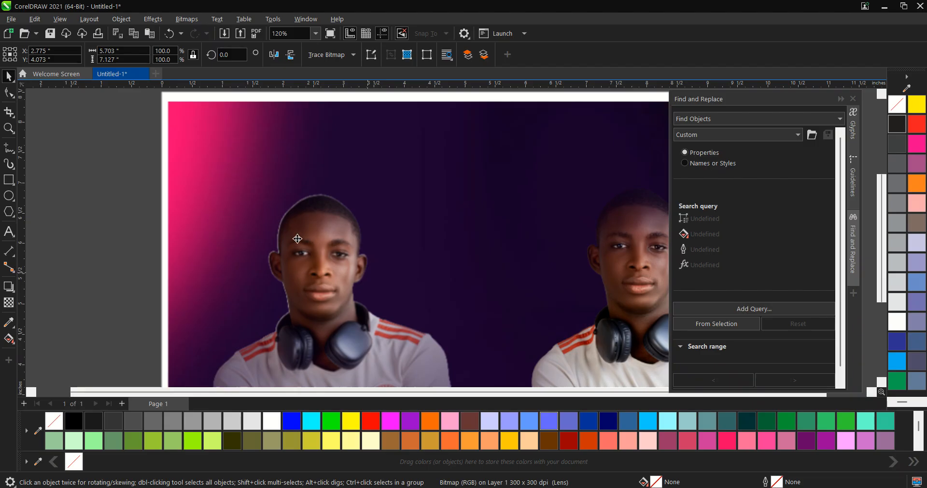